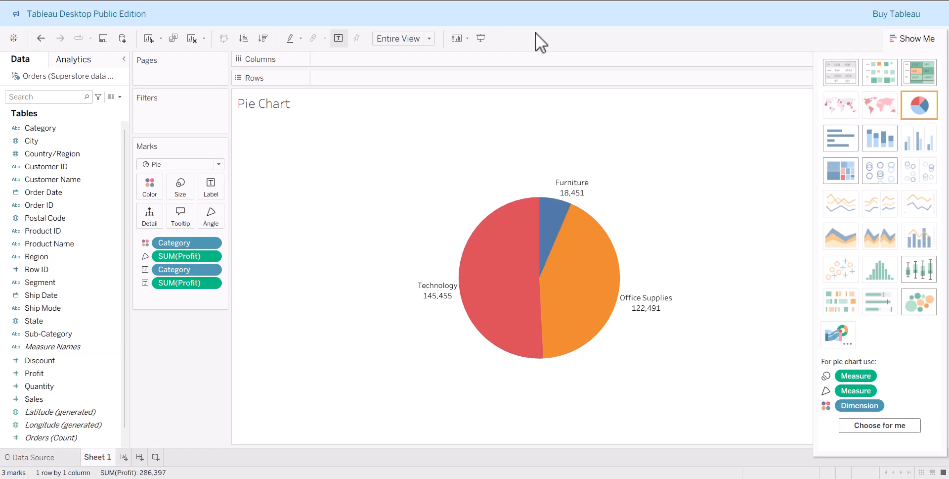
- Start an export of the Lead Conversion status report in Salesforce
{"action": "mouse_move", "coordinate": [604, 311]}
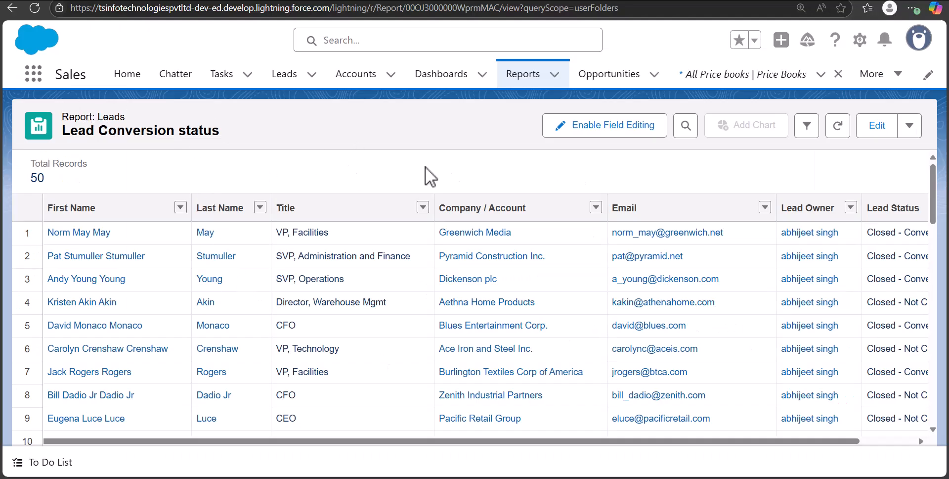
{"action": "left_click", "coordinate": [910, 130]}
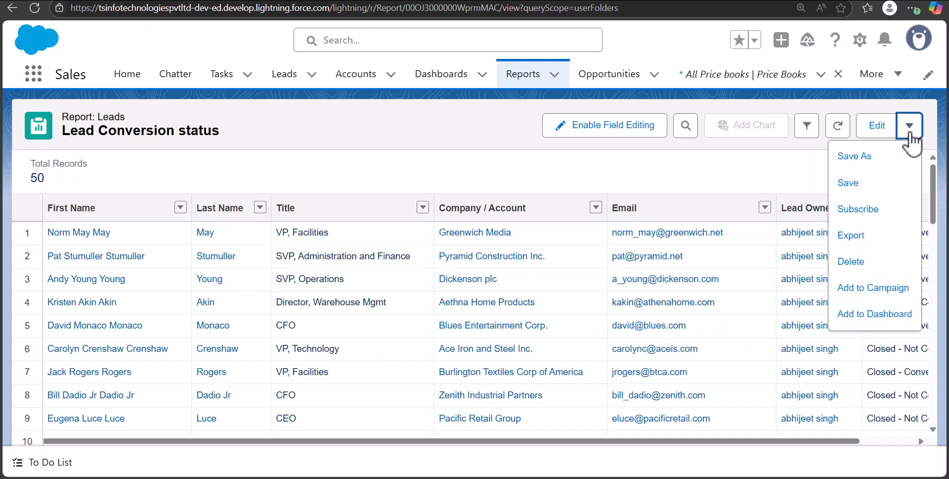
{"action": "left_click", "coordinate": [851, 236]}
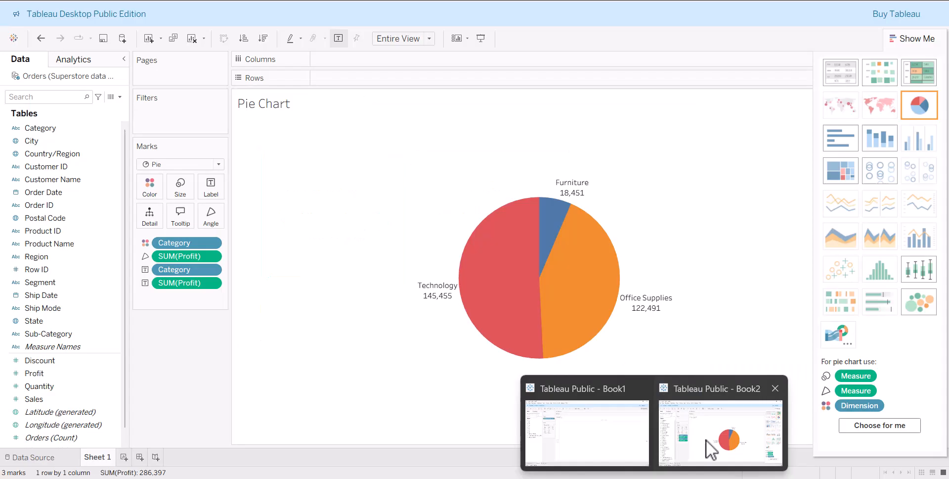
- Switch to the Tableau Public workbook Book2 to view its profit-by-category pie chart
{"action": "left_click", "coordinate": [706, 440]}
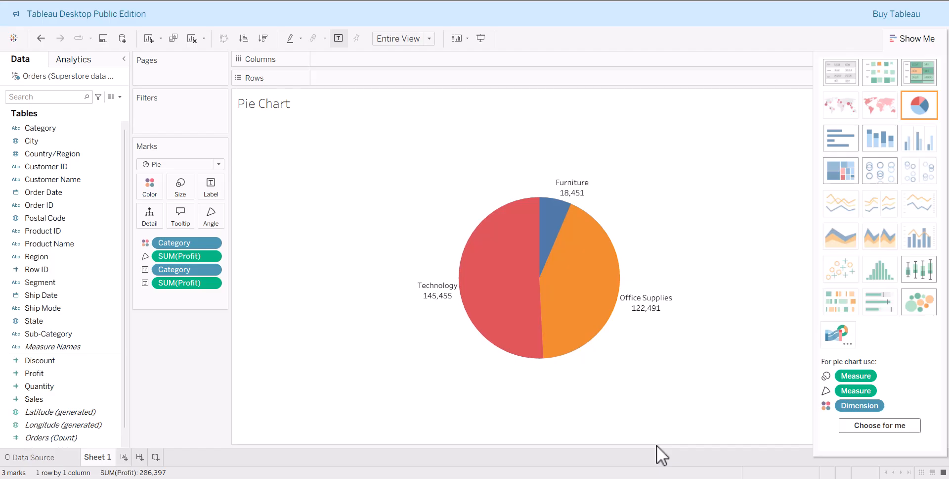
{"action": "mouse_move", "coordinate": [564, 288]}
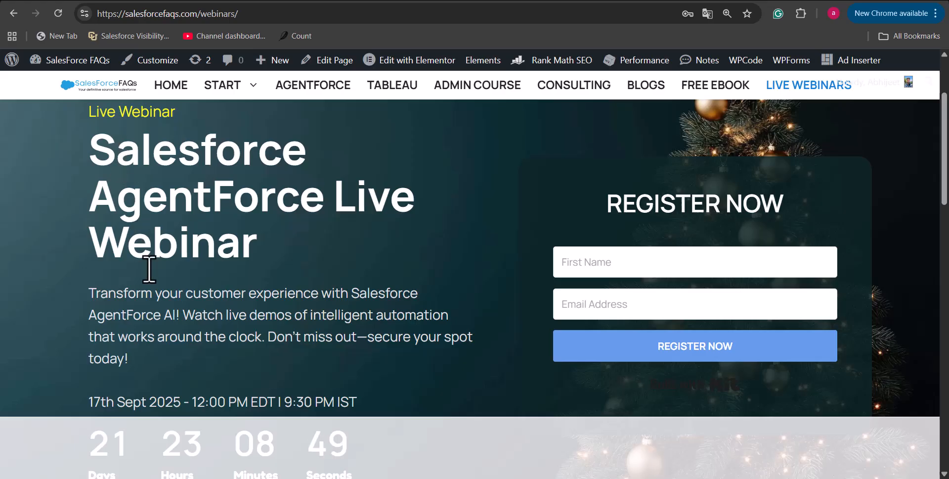
- Examine the Salesforce Agentforce webinar page, covering the topics taught and the presenter's profile
{"action": "scroll", "coordinate": [158, 284], "scroll_direction": "down", "scroll_amount": 10}
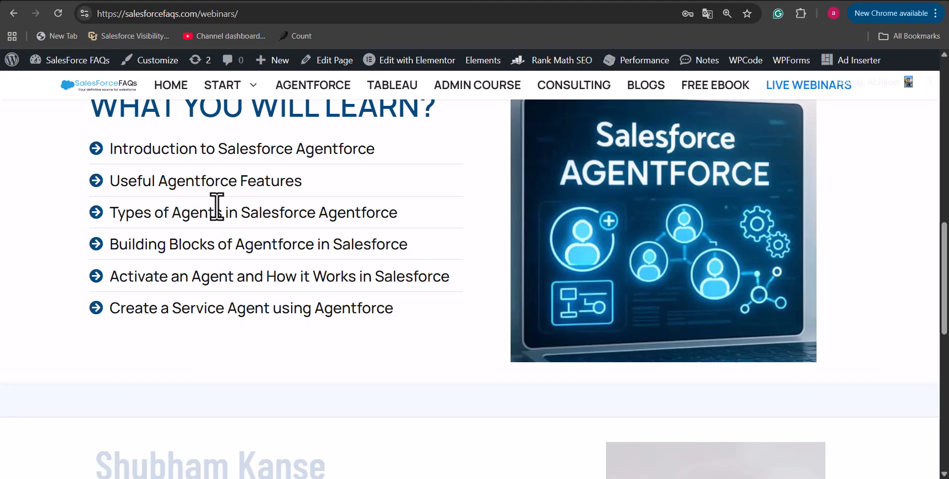
{"action": "scroll", "coordinate": [214, 205], "scroll_direction": "up", "scroll_amount": 1}
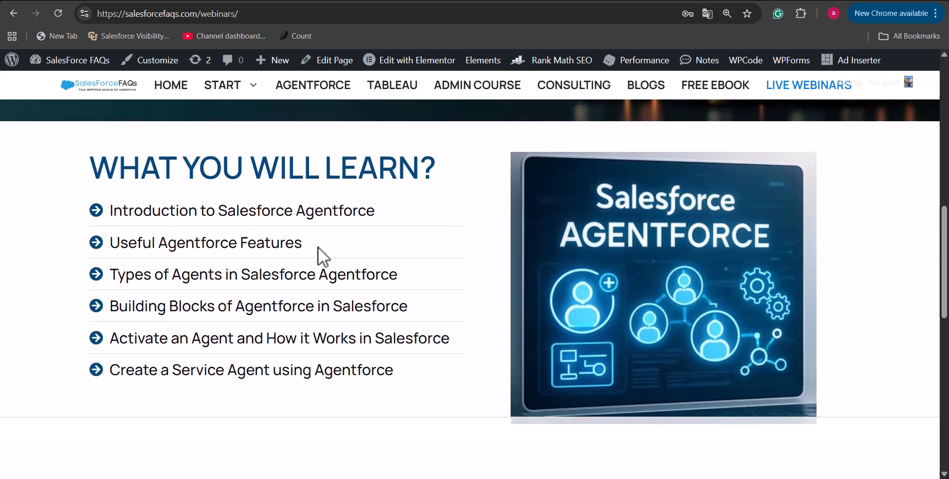
{"action": "scroll", "coordinate": [318, 248], "scroll_direction": "down", "scroll_amount": 2}
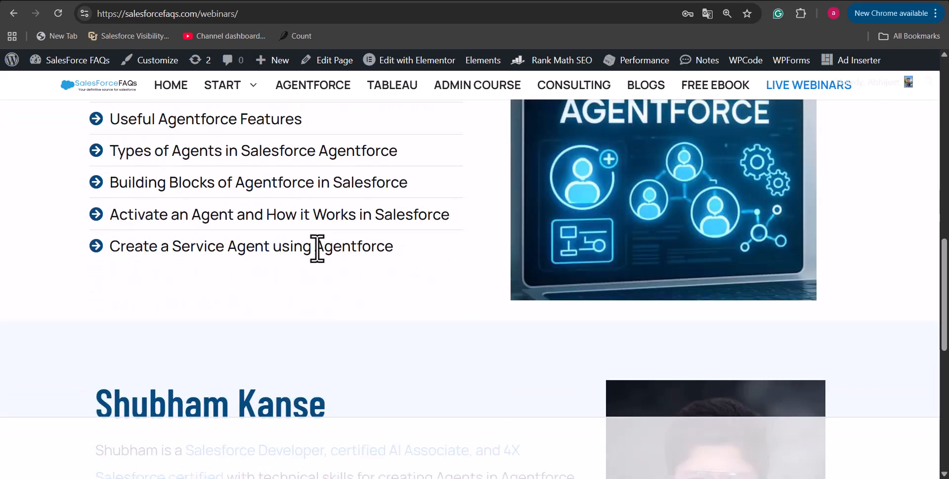
{"action": "scroll", "coordinate": [316, 247], "scroll_direction": "down", "scroll_amount": 1}
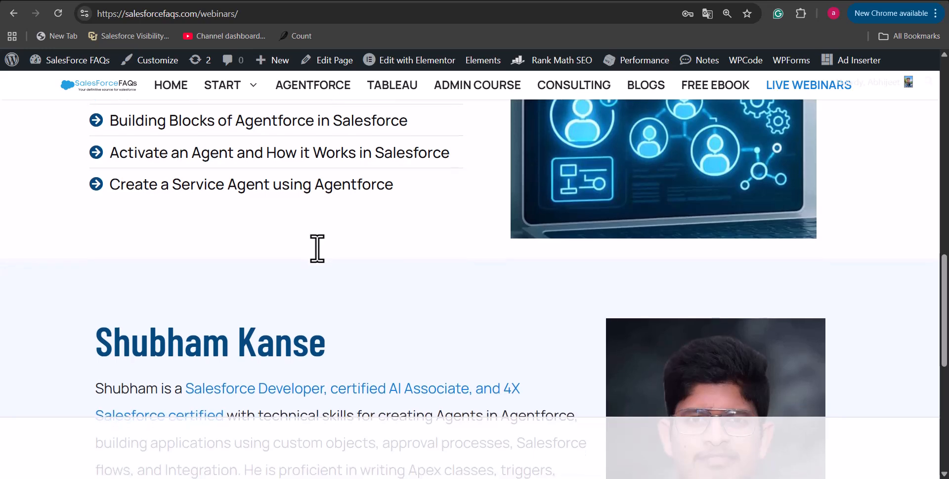
{"action": "scroll", "coordinate": [309, 245], "scroll_direction": "up", "scroll_amount": 1}
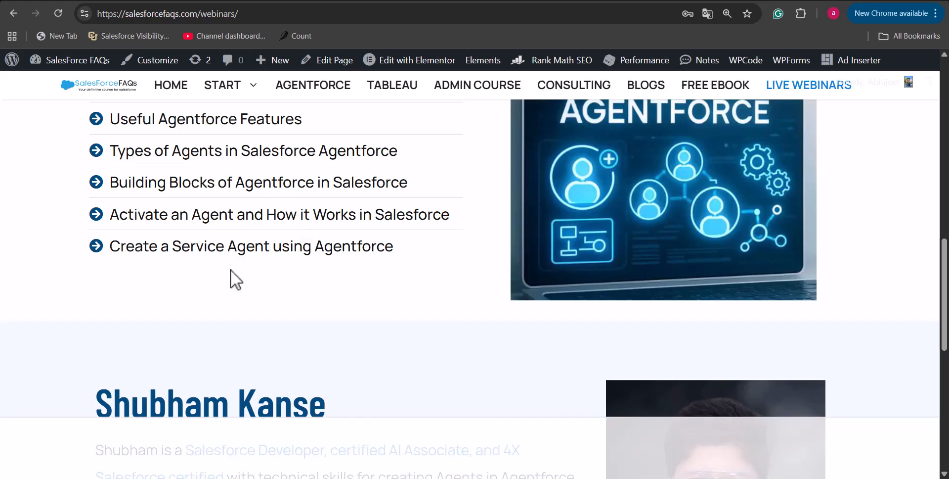
{"action": "scroll", "coordinate": [236, 271], "scroll_direction": "down", "scroll_amount": 3}
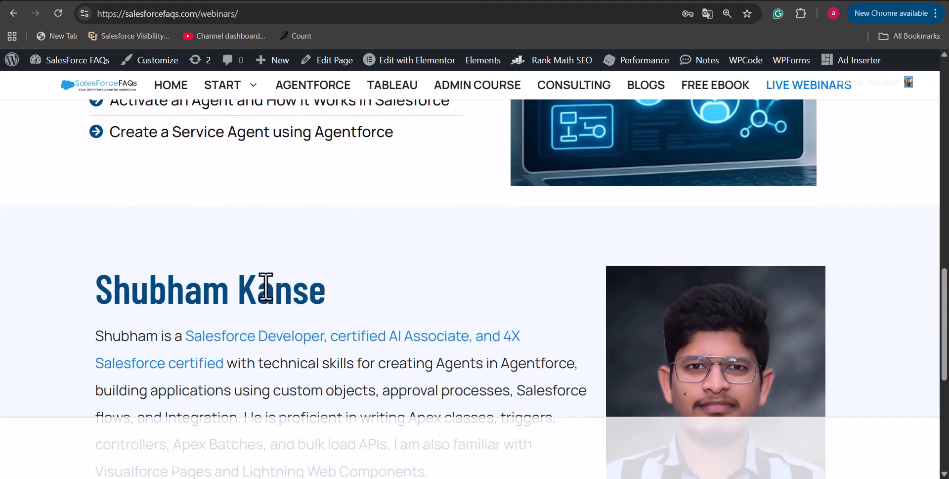
{"action": "scroll", "coordinate": [273, 296], "scroll_direction": "up", "scroll_amount": 5}
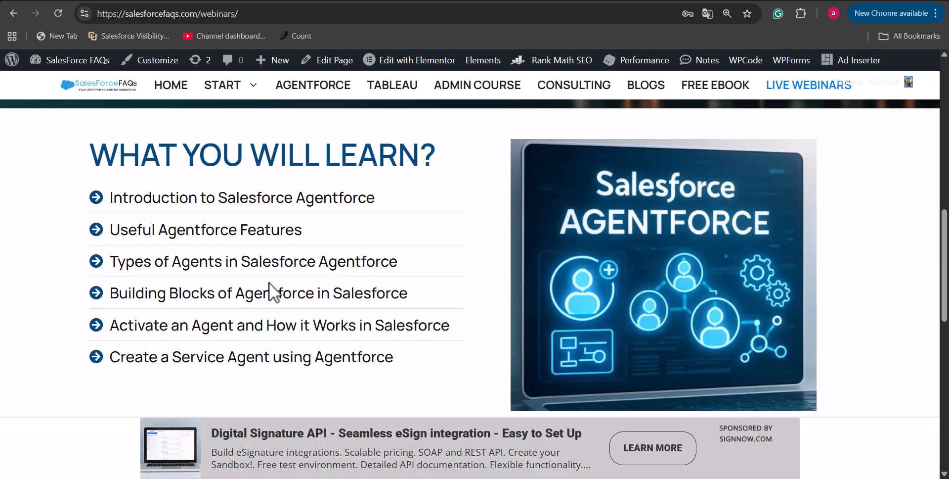
{"action": "scroll", "coordinate": [363, 248], "scroll_direction": "down", "scroll_amount": 10}
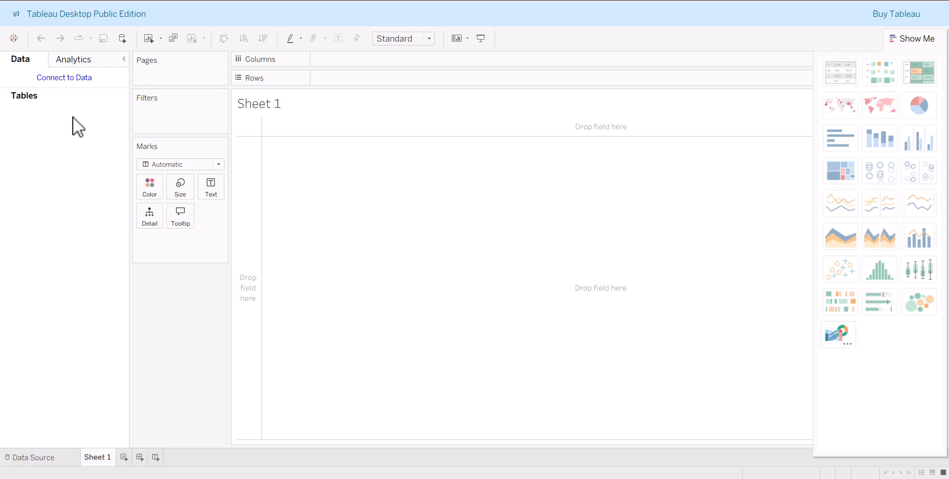
- Connect the blank workbook to the Excel file Superstore data year 2025, add the Orders table to the data model, and open Sheet 1
{"action": "left_click", "coordinate": [53, 80]}
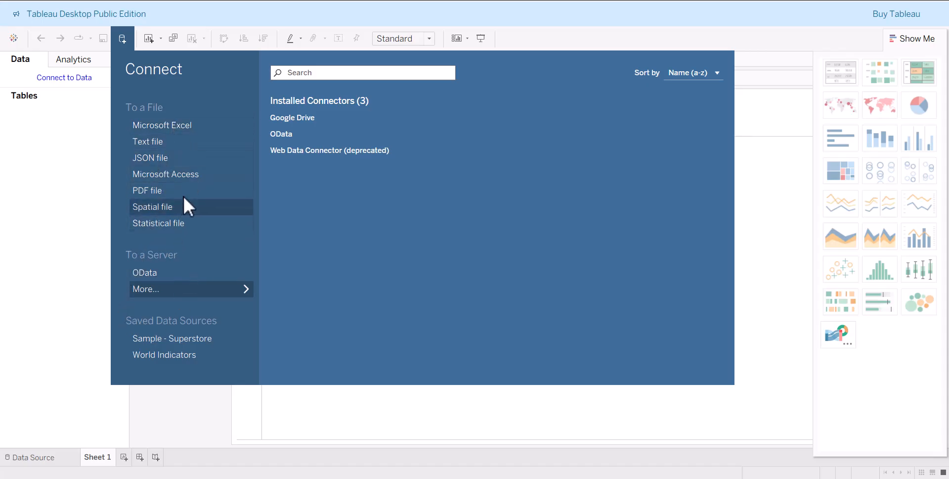
{"action": "left_click", "coordinate": [178, 129]}
{"action": "left_click", "coordinate": [227, 182]}
{"action": "left_click", "coordinate": [357, 286]}
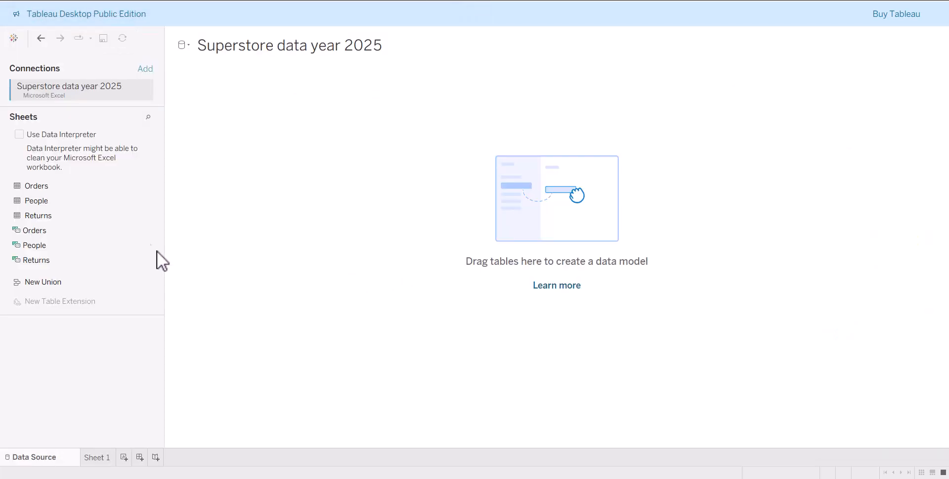
{"action": "left_click_drag", "start_coordinate": [38, 188], "coordinate": [191, 96]}
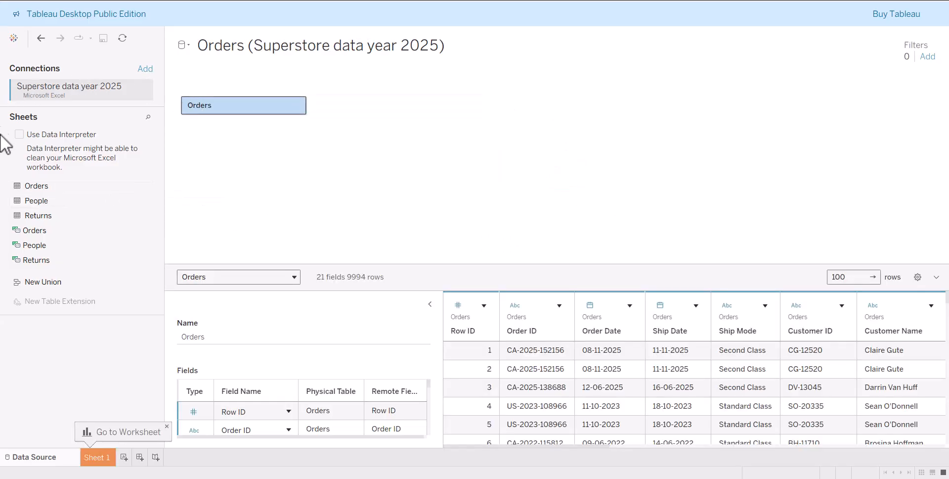
{"action": "left_click", "coordinate": [96, 457]}
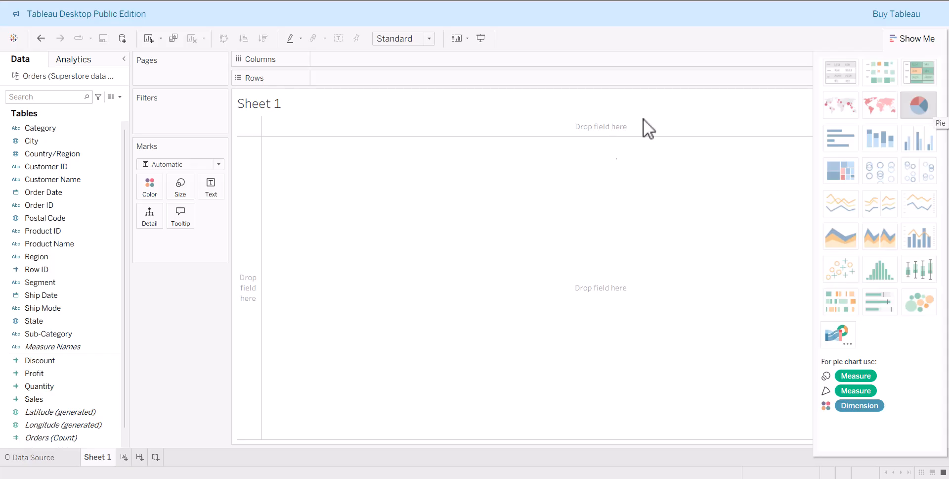
- Create a pie chart of Sales by Region with Show Me and fit it to Entire View
{"action": "left_click", "coordinate": [909, 40]}
{"action": "left_click", "coordinate": [908, 40]}
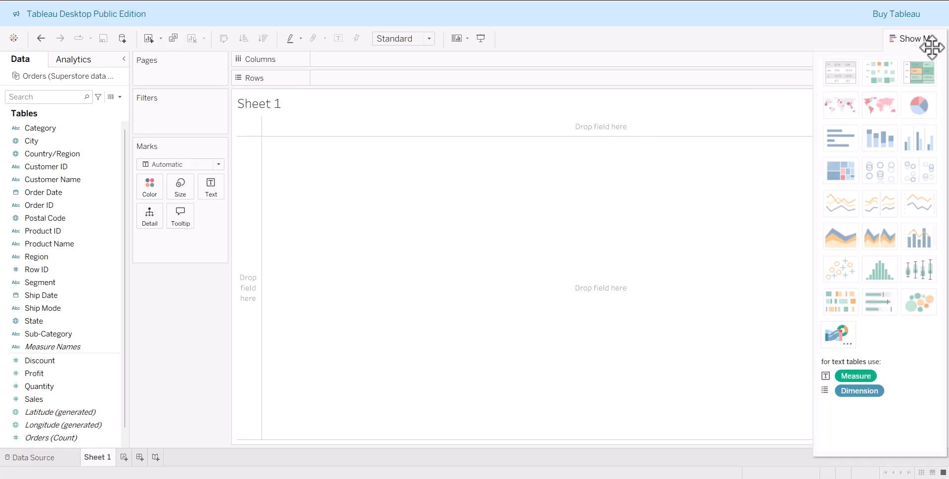
{"action": "left_click", "coordinate": [914, 108]}
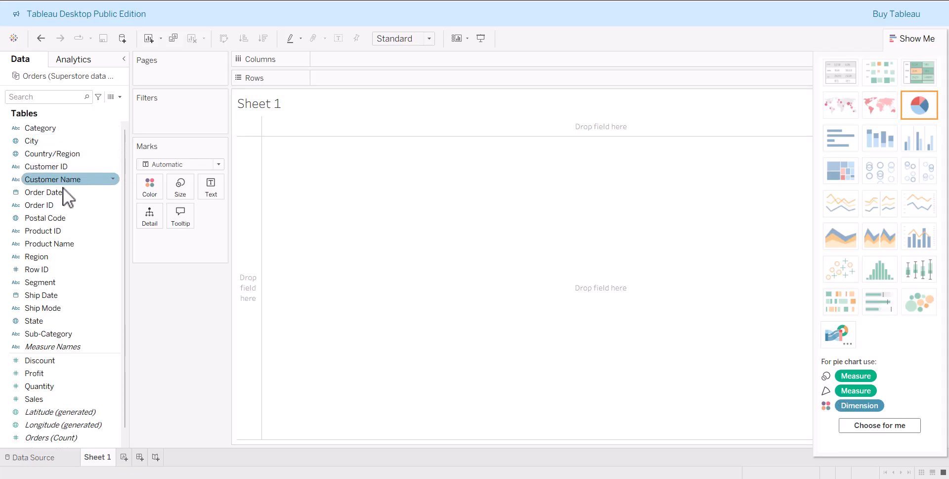
{"action": "scroll", "coordinate": [22, 191], "scroll_direction": "down", "scroll_amount": 1}
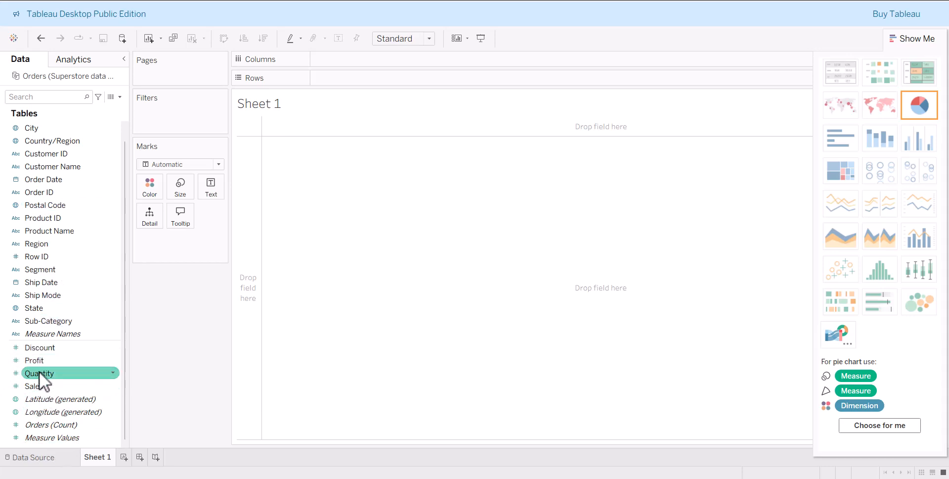
{"action": "left_click", "coordinate": [38, 384]}
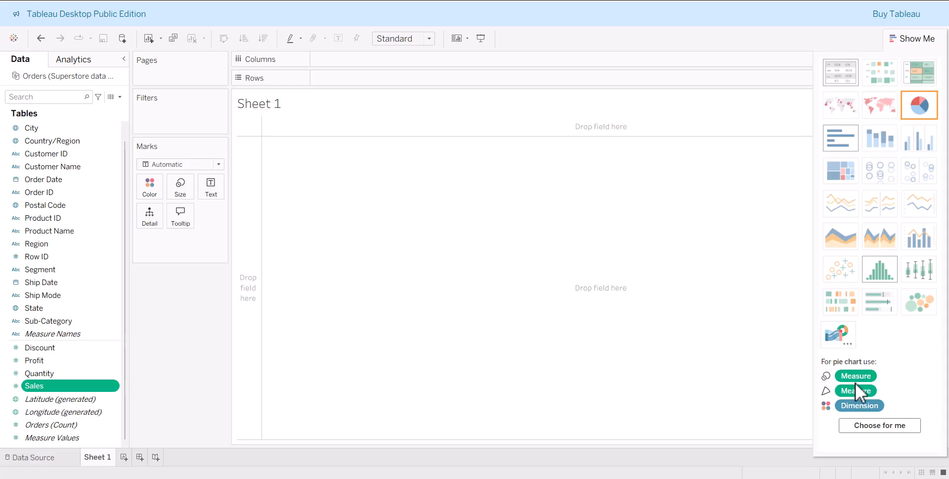
{"action": "scroll", "coordinate": [64, 268], "scroll_direction": "up", "scroll_amount": 1}
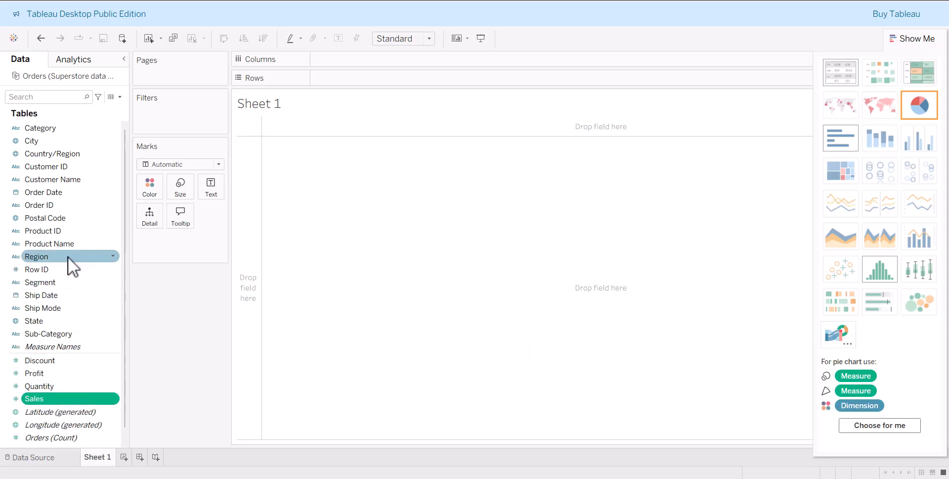
{"action": "left_click", "coordinate": [67, 257], "text": "ctrl"}
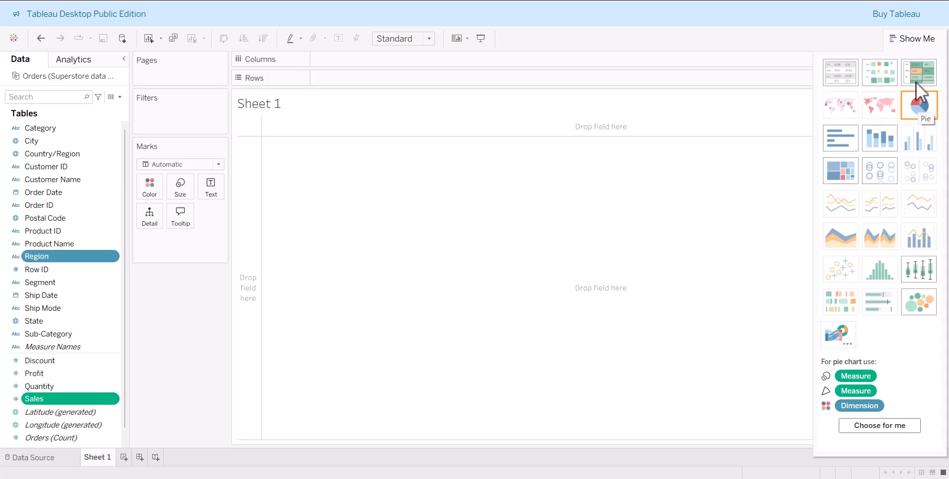
{"action": "left_click", "coordinate": [919, 111]}
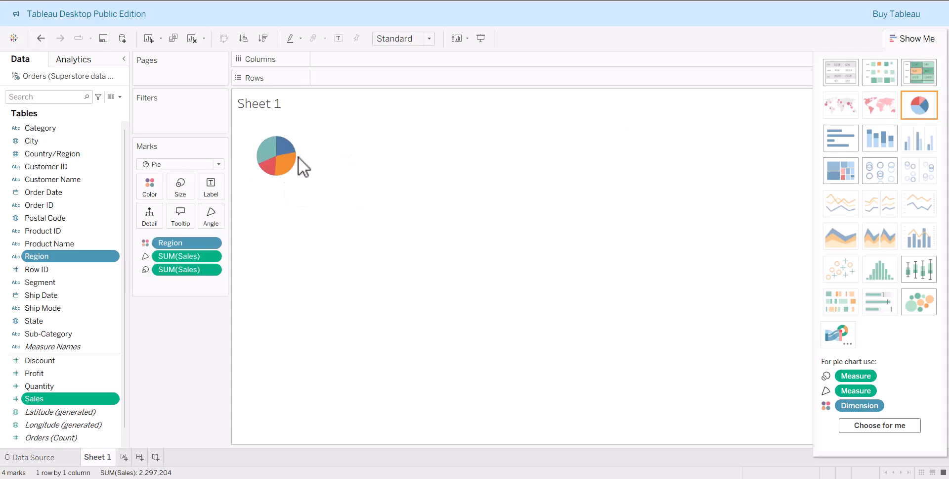
{"action": "left_click", "coordinate": [429, 39]}
{"action": "left_click", "coordinate": [396, 87]}
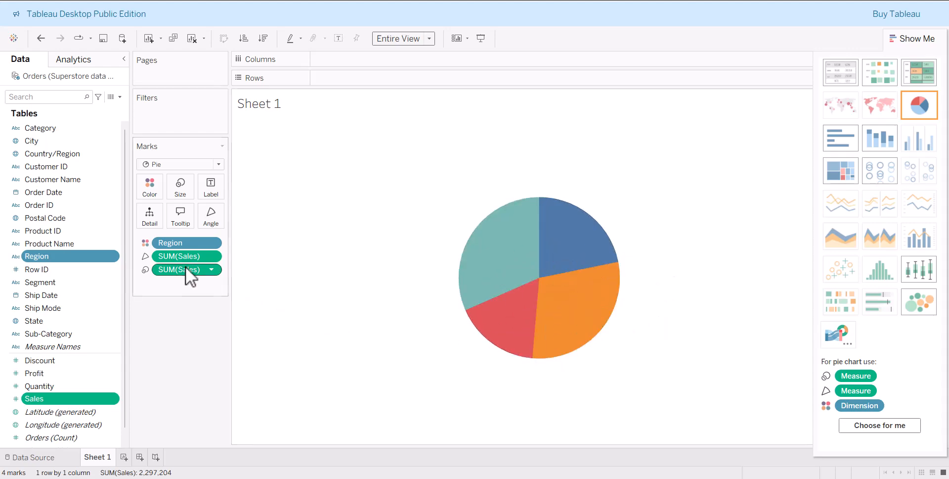
- Recolor the Region slices from the Green-Orange-Teal palette, making Central olive green, East orange and South yellow
{"action": "left_click", "coordinate": [153, 191]}
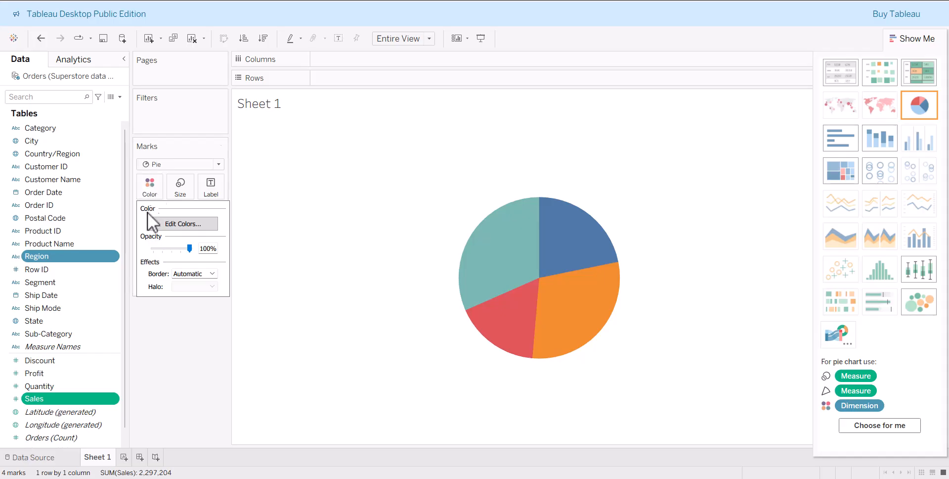
{"action": "left_click", "coordinate": [182, 222]}
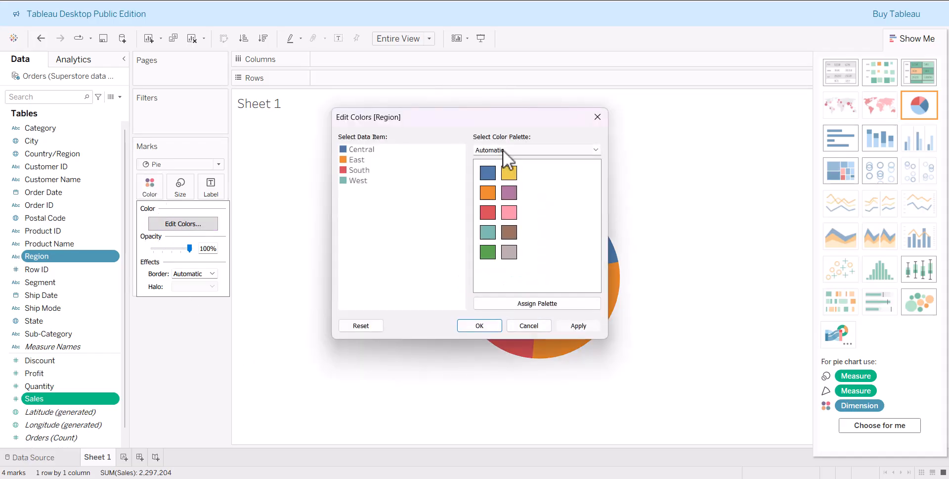
{"action": "left_click", "coordinate": [549, 150]}
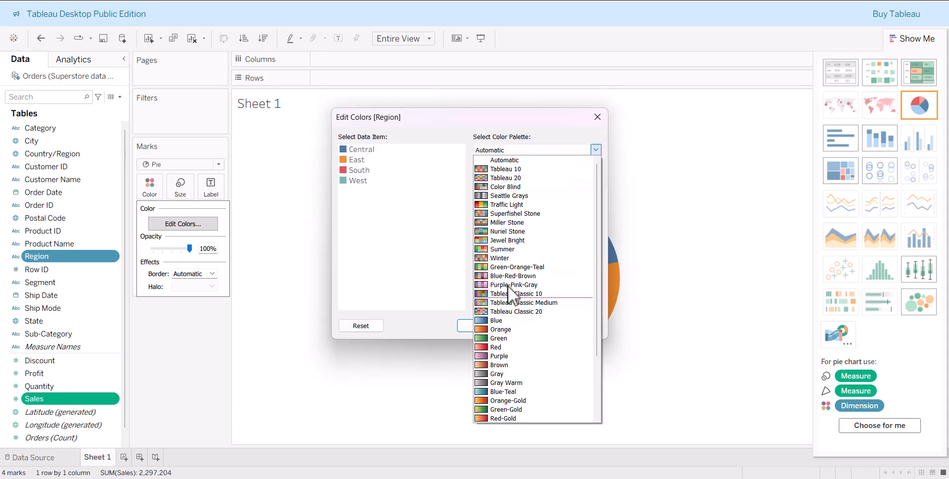
{"action": "left_click", "coordinate": [507, 266]}
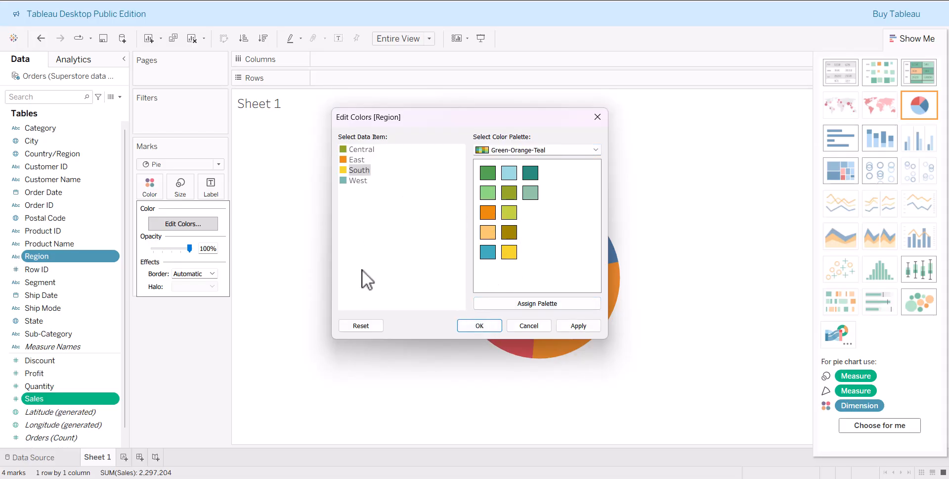
{"action": "left_click", "coordinate": [478, 325]}
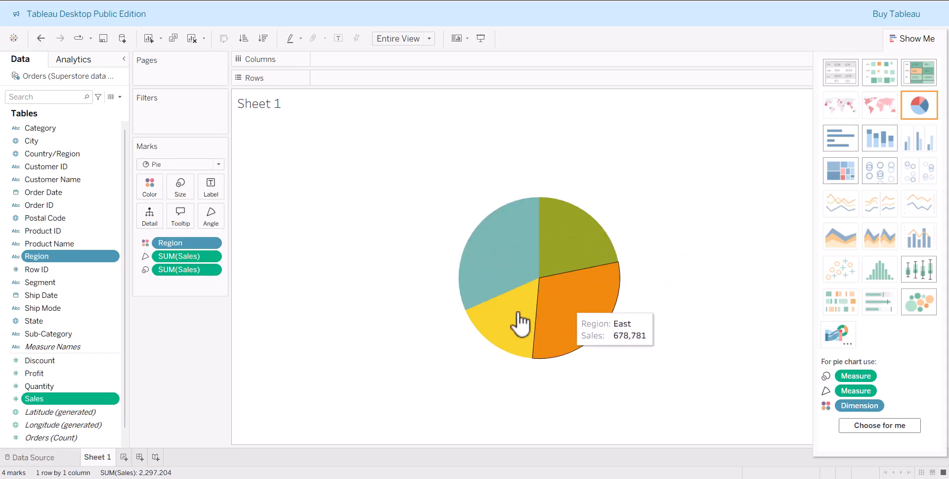
- Turn on mark labels for the pie chart and label each slice with its Region and sum of Sales
{"action": "left_click", "coordinate": [211, 187]}
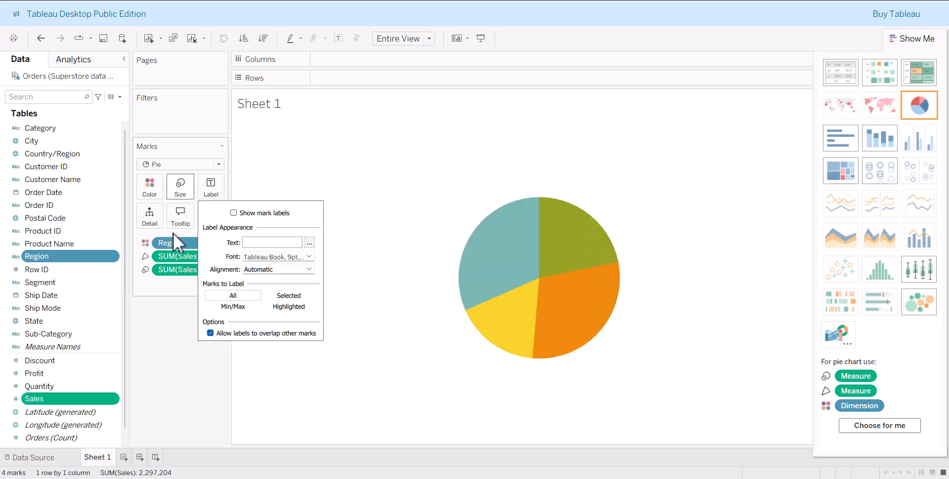
{"action": "left_click", "coordinate": [233, 212]}
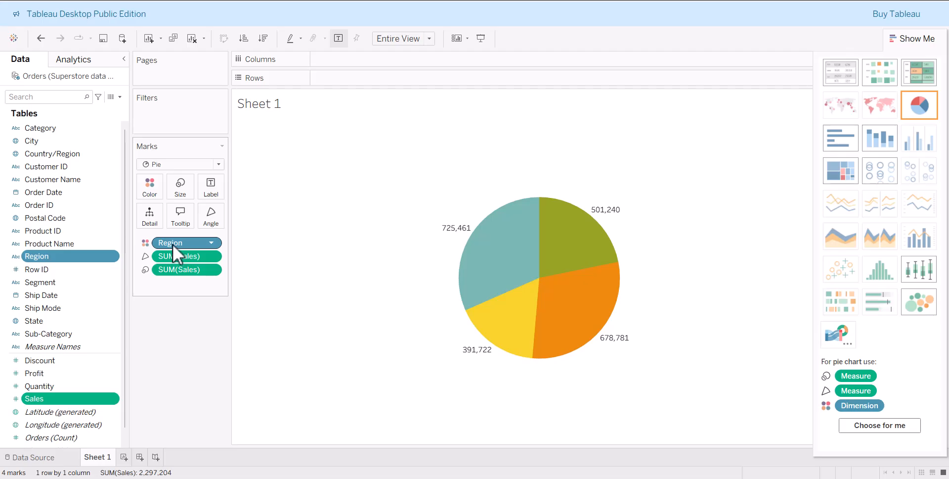
{"action": "left_click_drag", "start_coordinate": [173, 244], "coordinate": [215, 191]}
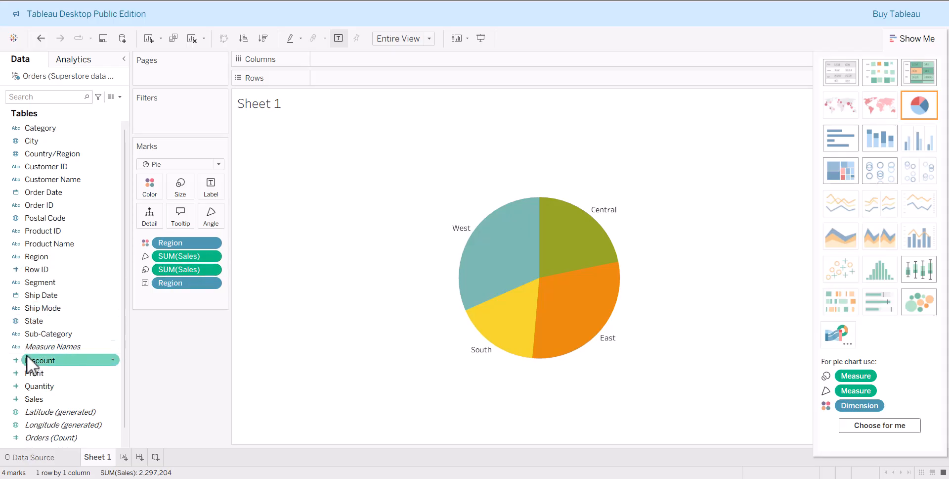
{"action": "left_click", "coordinate": [34, 398]}
{"action": "left_click_drag", "start_coordinate": [34, 399], "coordinate": [207, 184]}
{"action": "mouse_move", "coordinate": [455, 238]}
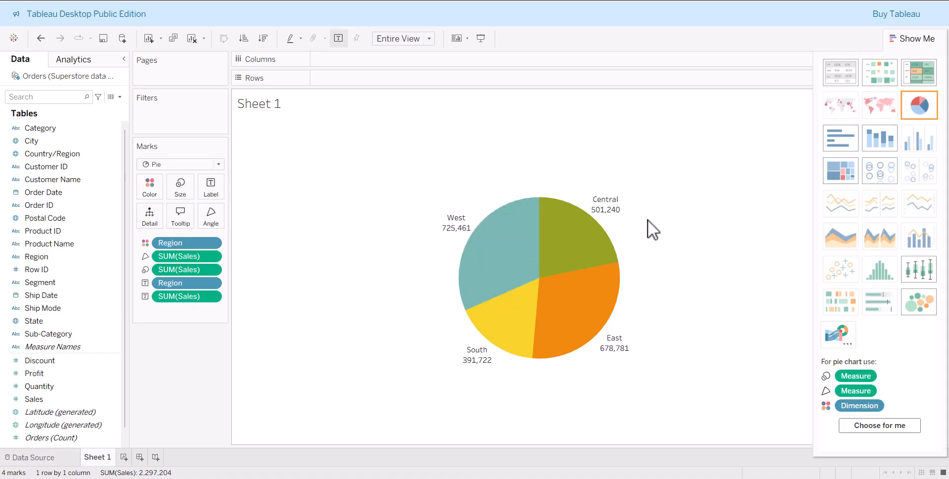
{"action": "mouse_move", "coordinate": [600, 251]}
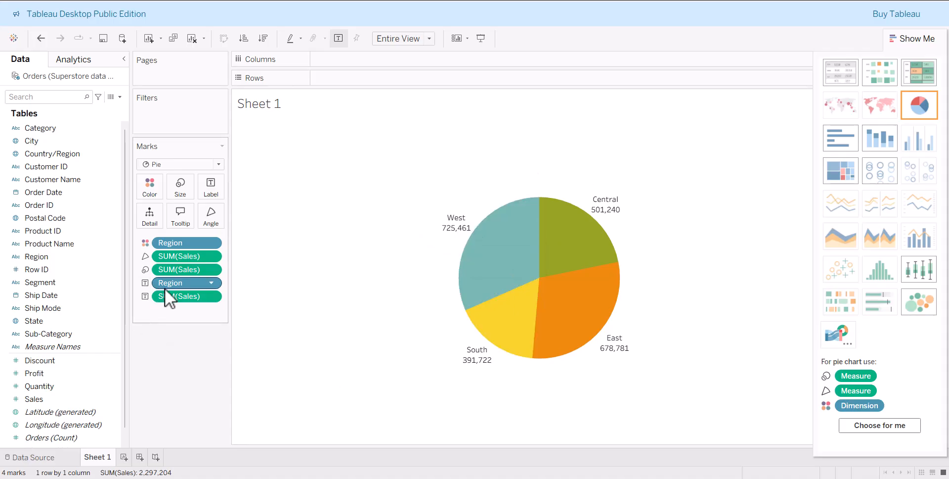
- Format the Sales labels as custom currency with 0 decimal places and Thousands (K) display units
{"action": "left_click", "coordinate": [211, 296]}
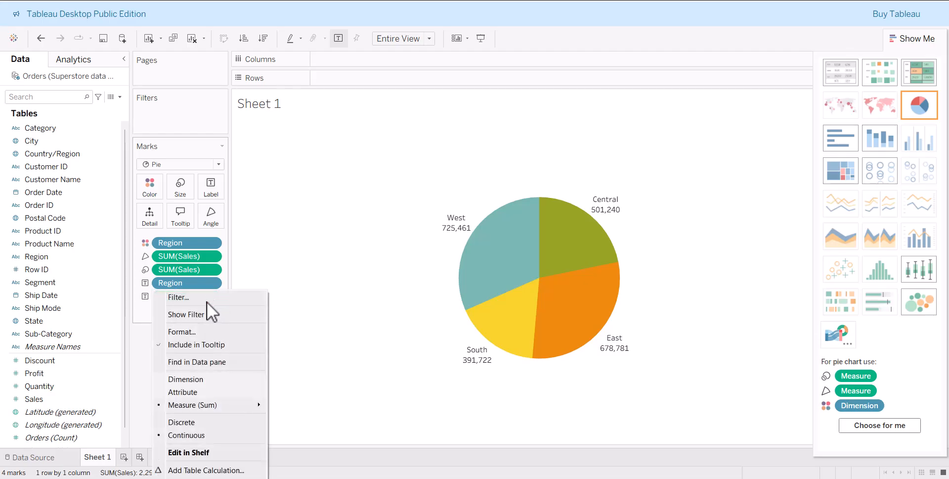
{"action": "left_click", "coordinate": [195, 332]}
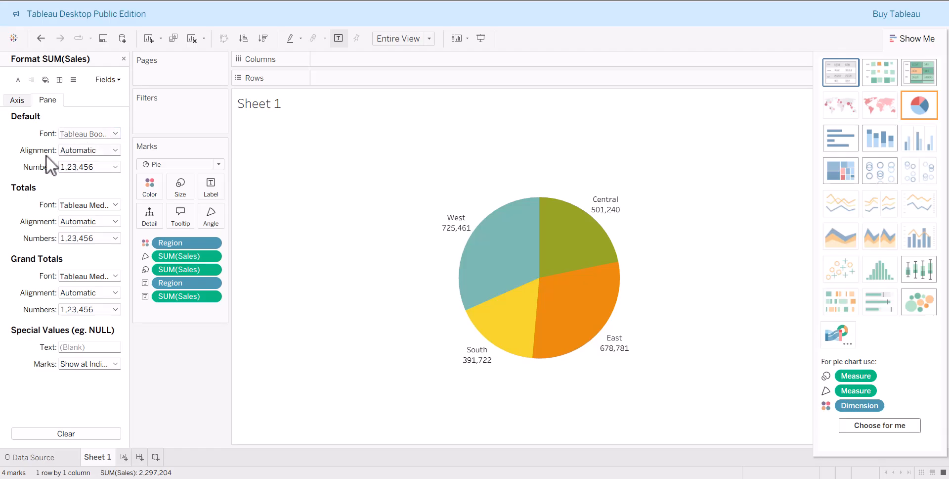
{"action": "left_click", "coordinate": [91, 168]}
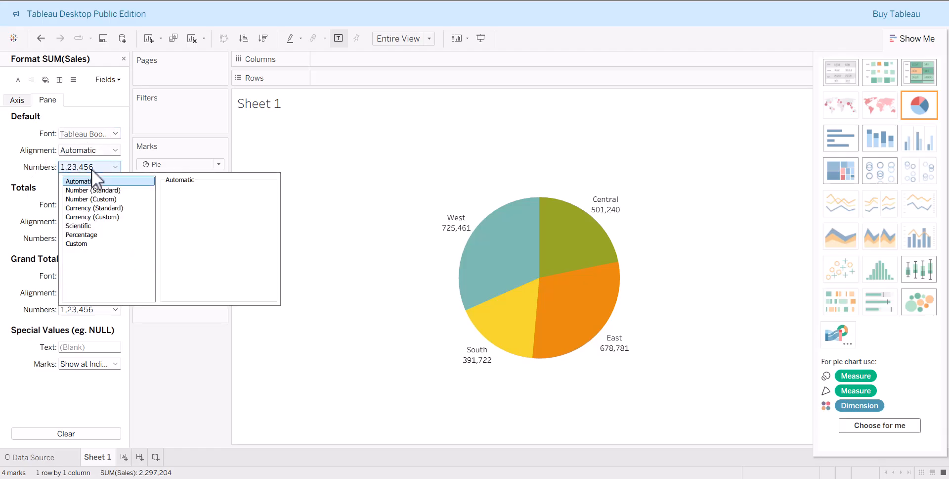
{"action": "left_click", "coordinate": [87, 208]}
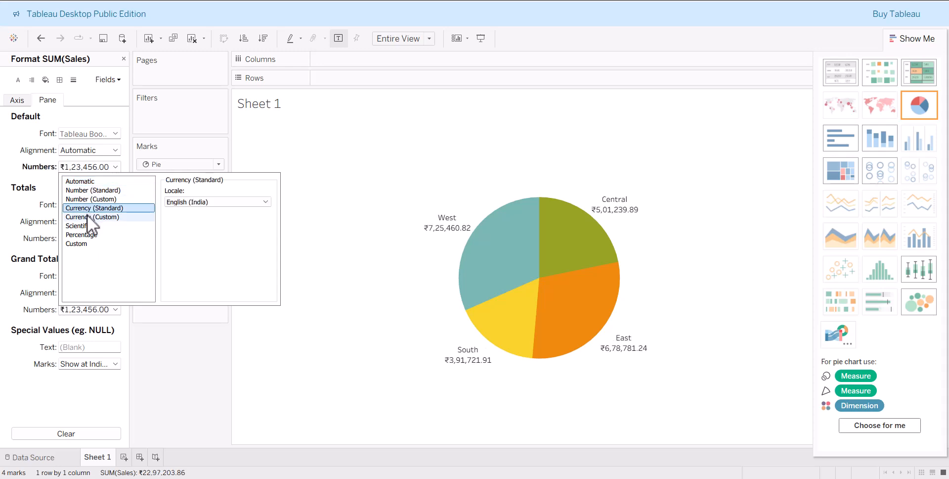
{"action": "left_click", "coordinate": [87, 218]}
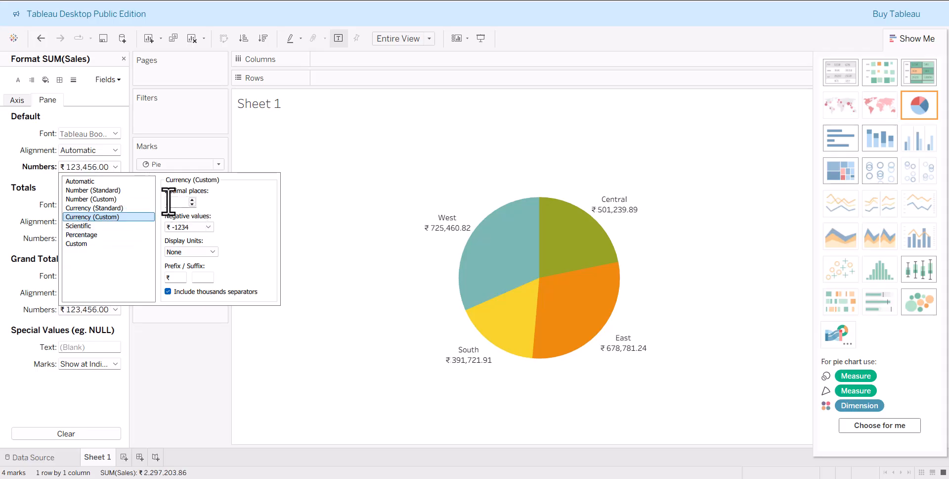
{"action": "left_click", "coordinate": [193, 205]}
{"action": "left_click", "coordinate": [193, 205]}
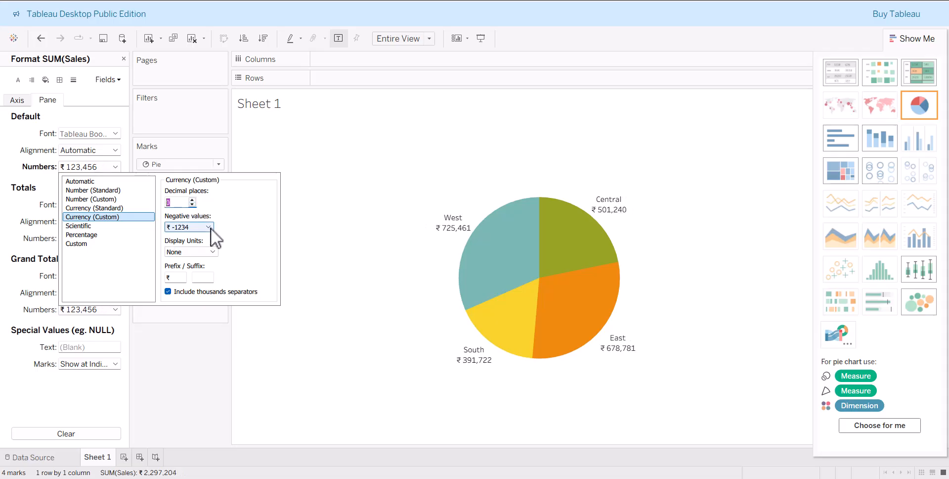
{"action": "left_click", "coordinate": [189, 251]}
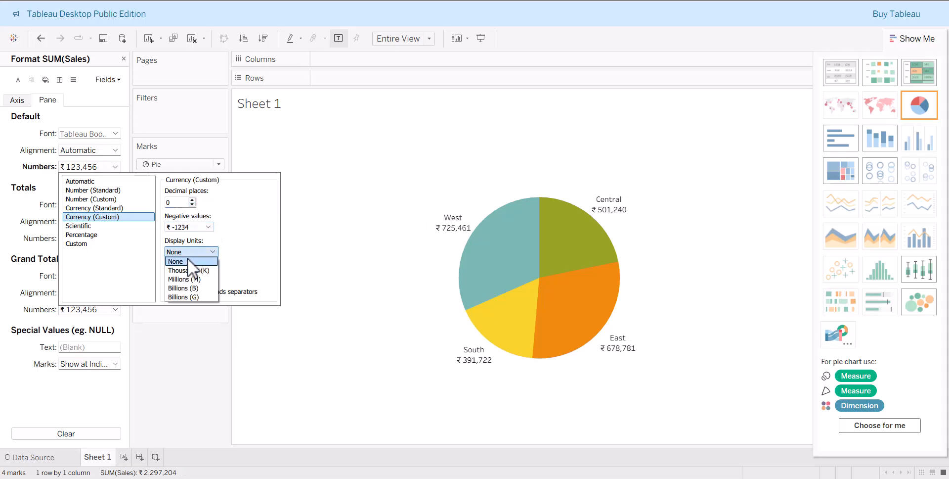
{"action": "left_click", "coordinate": [187, 270]}
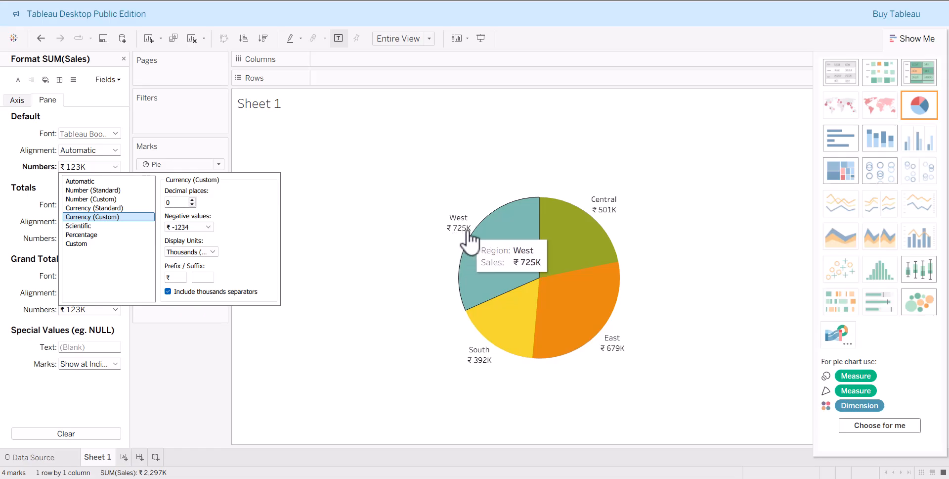
- Change the currency prefix of the Sales labels to $
{"action": "double_click", "coordinate": [172, 278]}
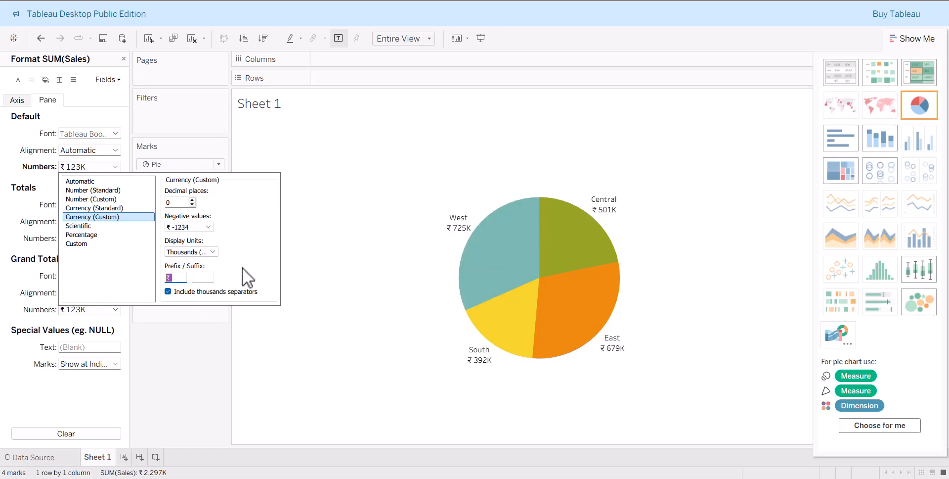
{"action": "type", "text": "$"}
{"action": "left_click", "coordinate": [446, 224]}
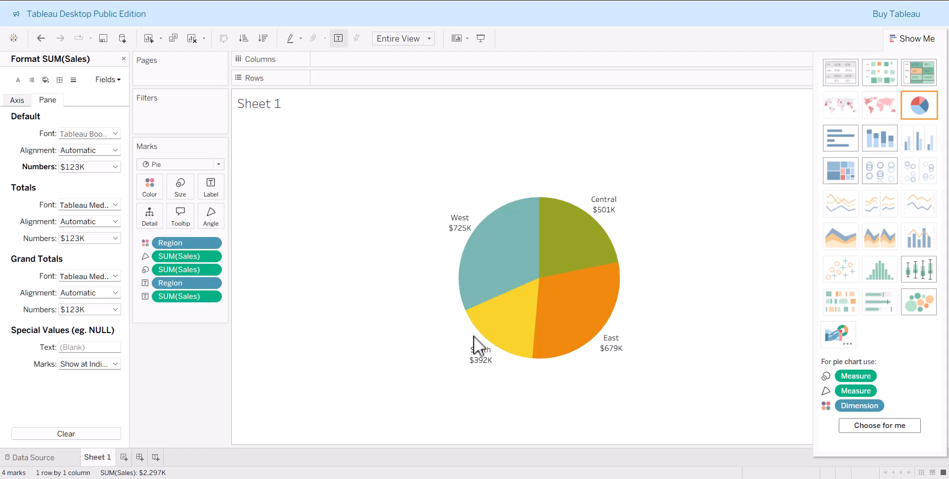
{"action": "mouse_move", "coordinate": [564, 206]}
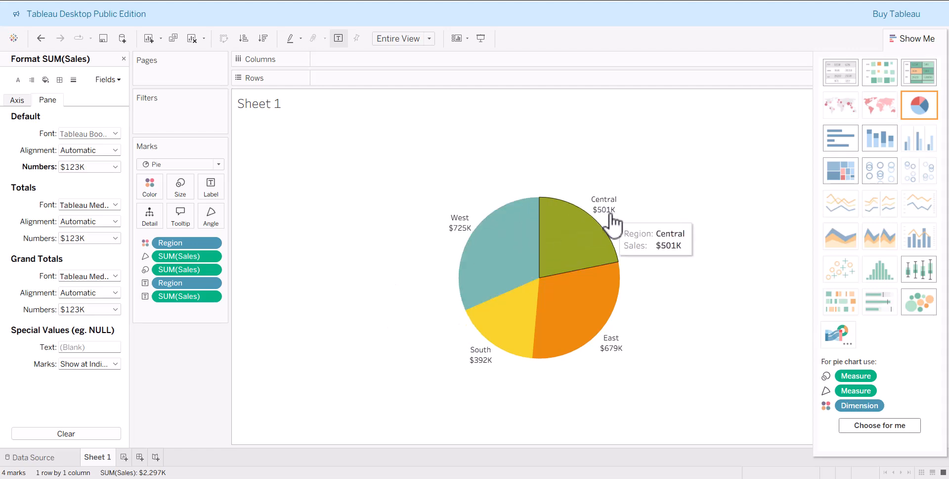
{"action": "mouse_move", "coordinate": [483, 245]}
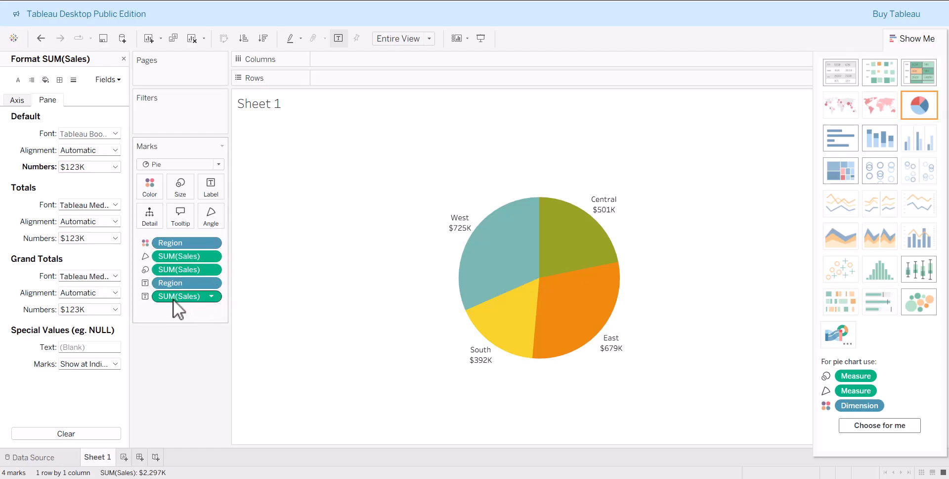
- Set the default number format of the Sales labels to Percentage with 0 decimal places
{"action": "left_click", "coordinate": [212, 295]}
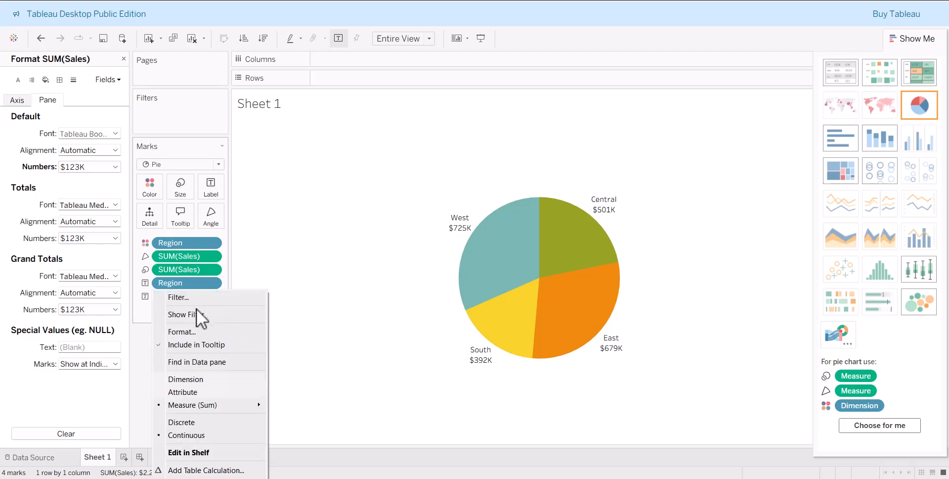
{"action": "left_click", "coordinate": [180, 331]}
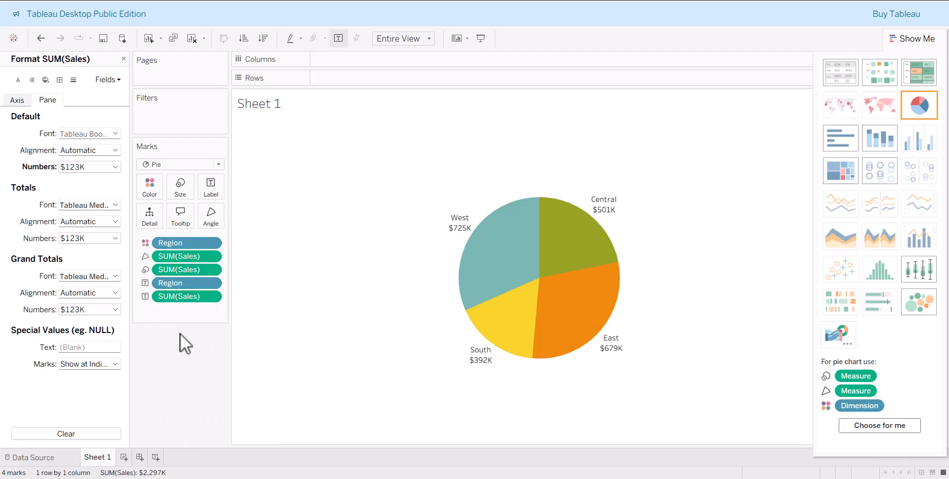
{"action": "left_click", "coordinate": [85, 167]}
{"action": "left_click", "coordinate": [88, 234]}
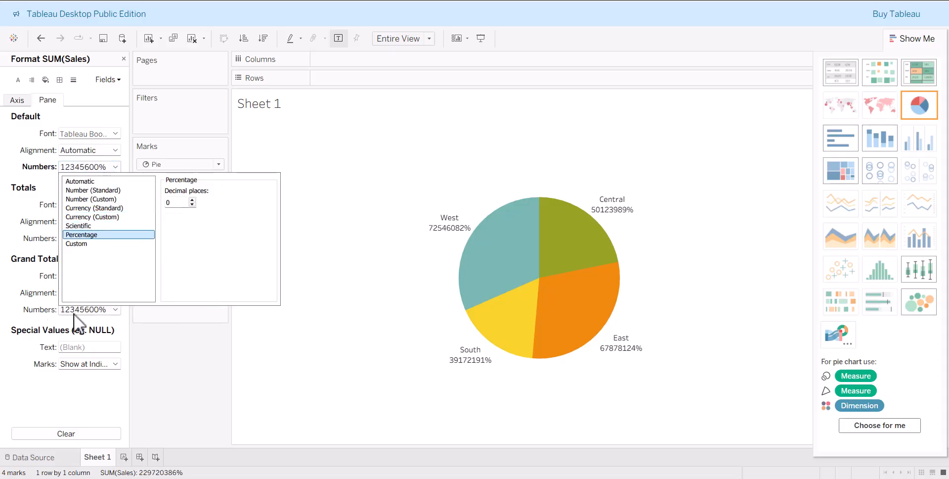
{"action": "left_click", "coordinate": [435, 239]}
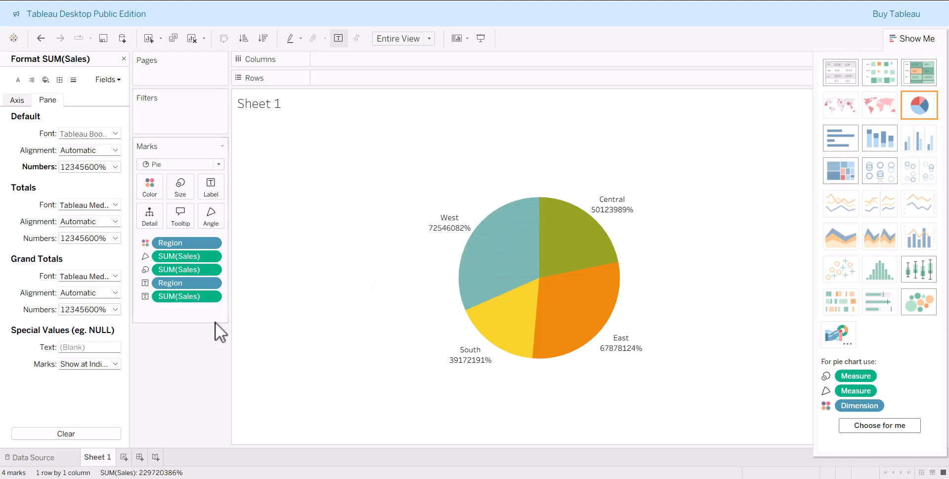
- Apply the Percent of Total quick table calculation to the sum of Sales used as the slice label
{"action": "left_click", "coordinate": [194, 299]}
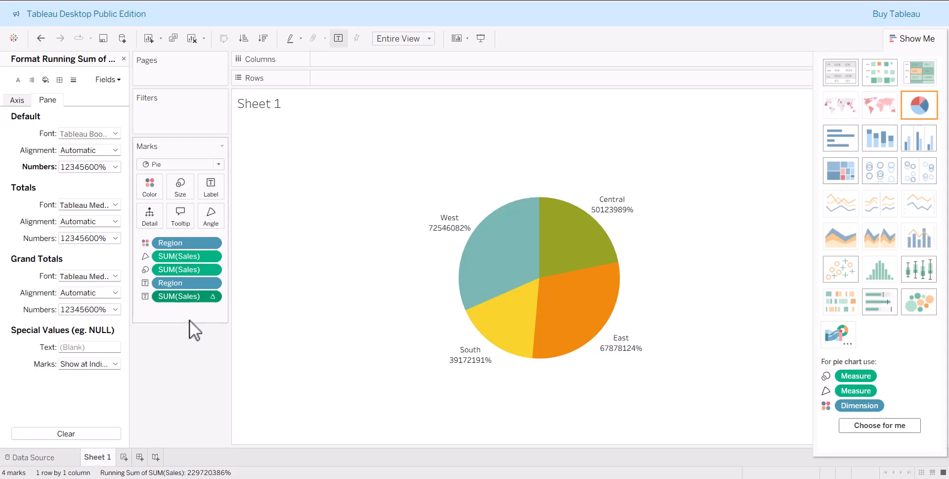
{"action": "left_click", "coordinate": [215, 297]}
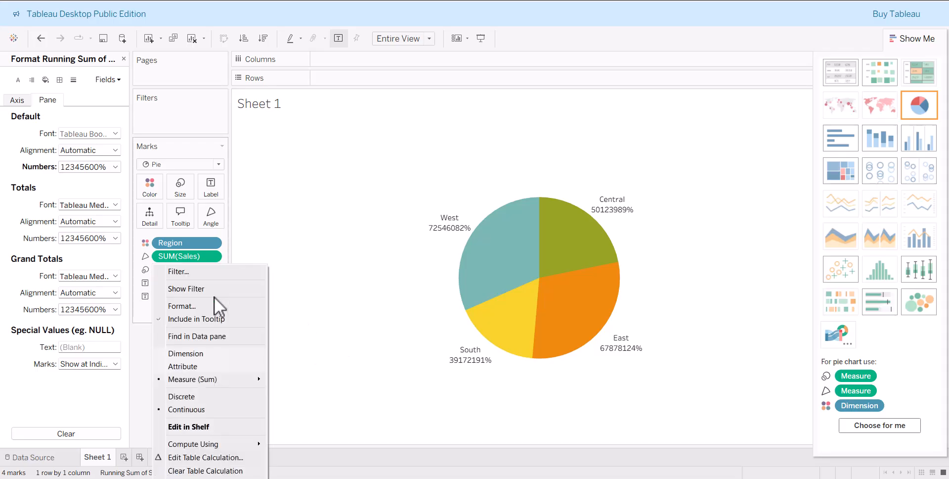
{"action": "mouse_move", "coordinate": [208, 476]}
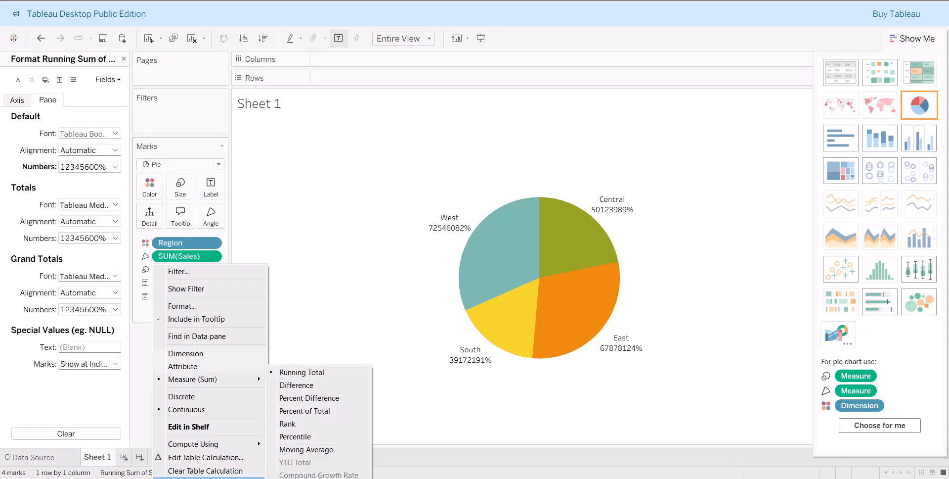
{"action": "left_click", "coordinate": [304, 411]}
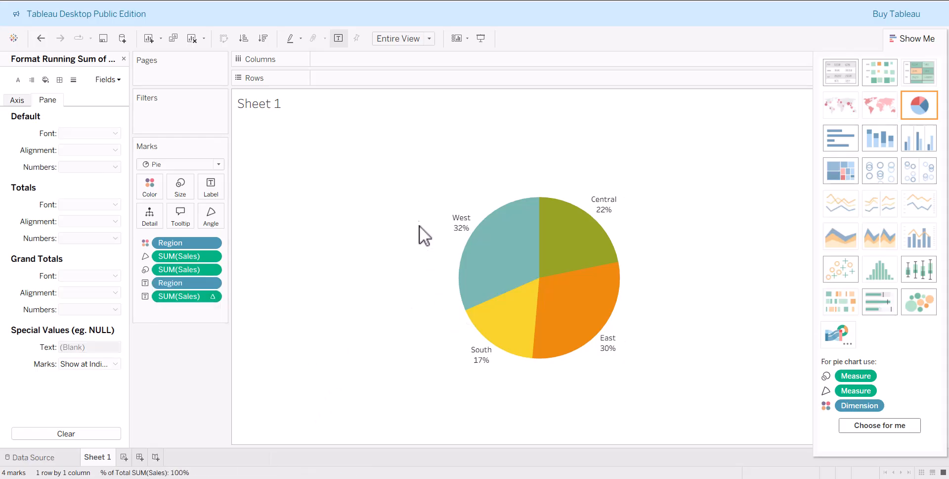